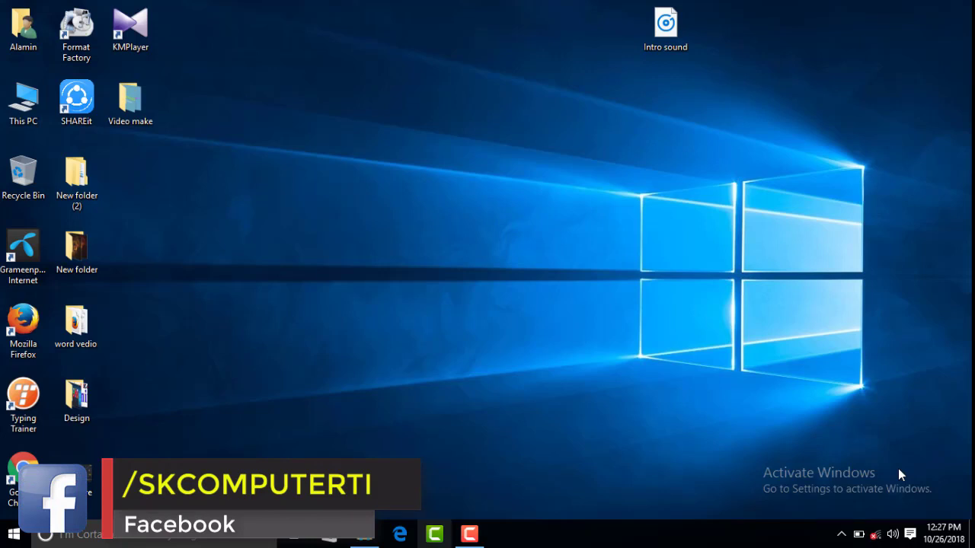
Create a new Camtasia project and import the octagonbrigade package from the intro project folder into a new library
left_click(435, 534)
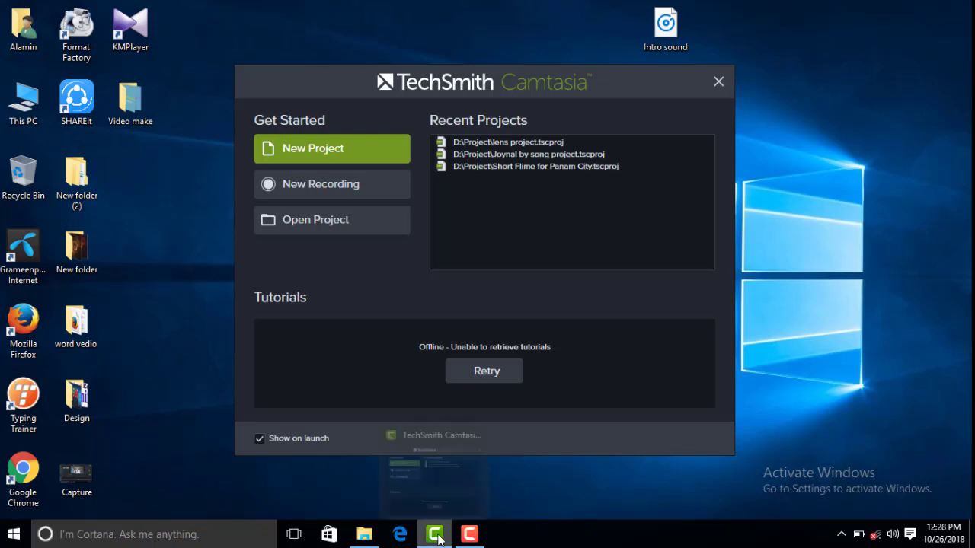
left_click(326, 148)
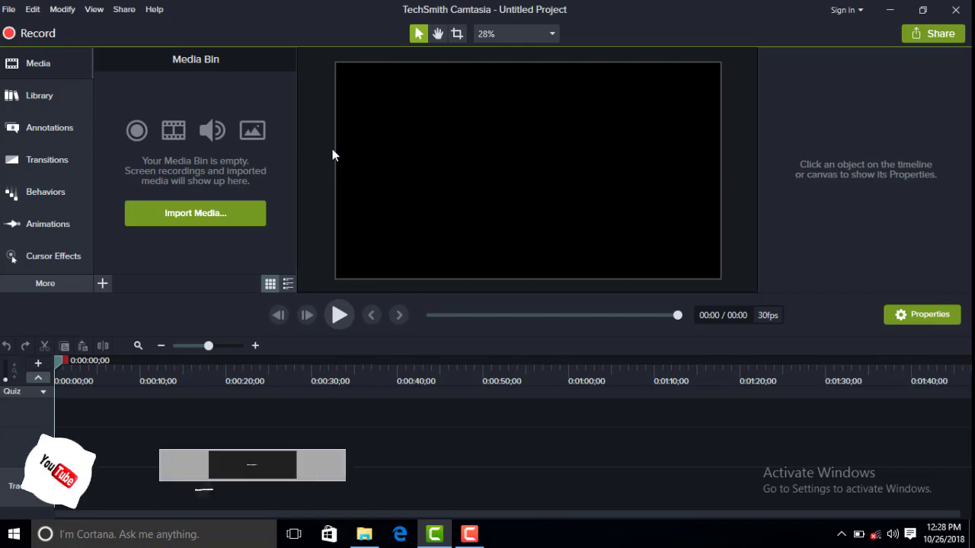
left_click(364, 534)
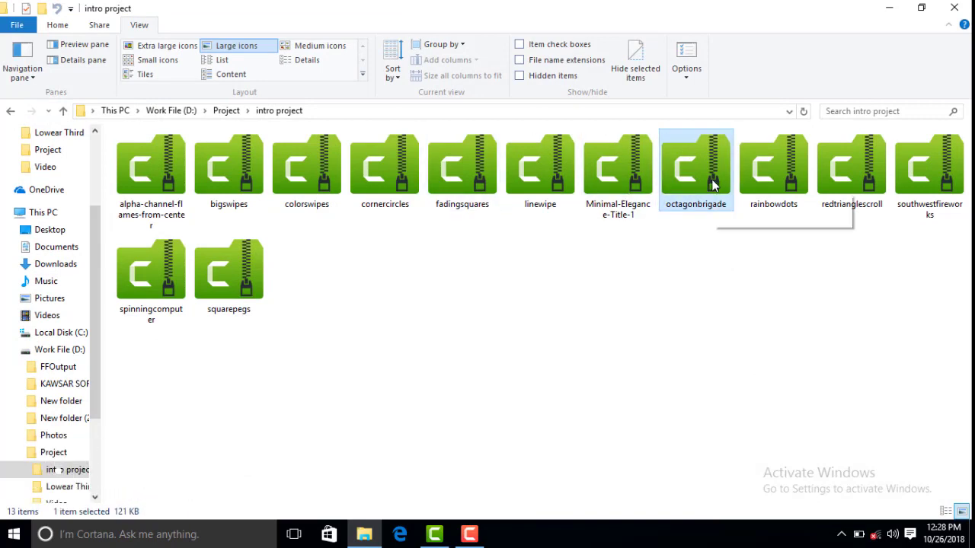
right_click(702, 176)
left_click(716, 186)
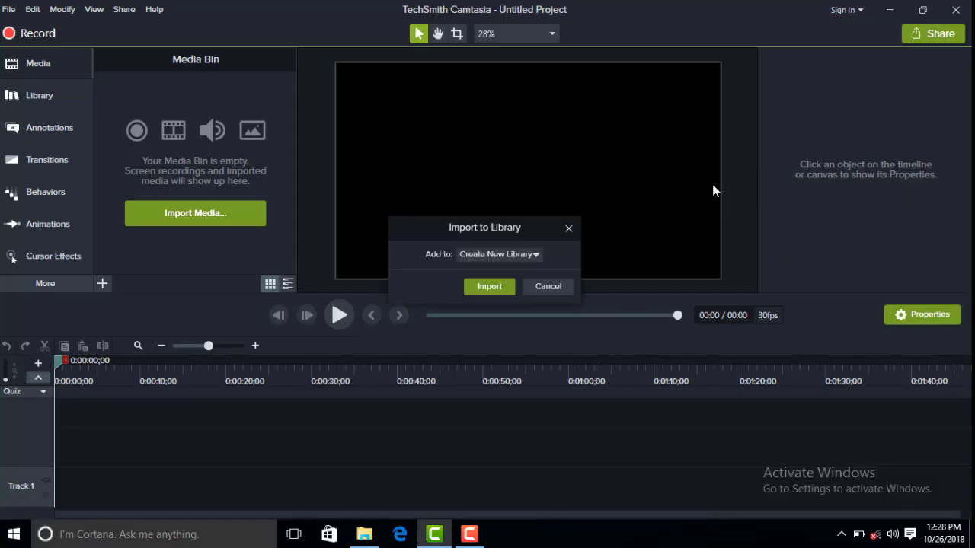
left_click(493, 286)
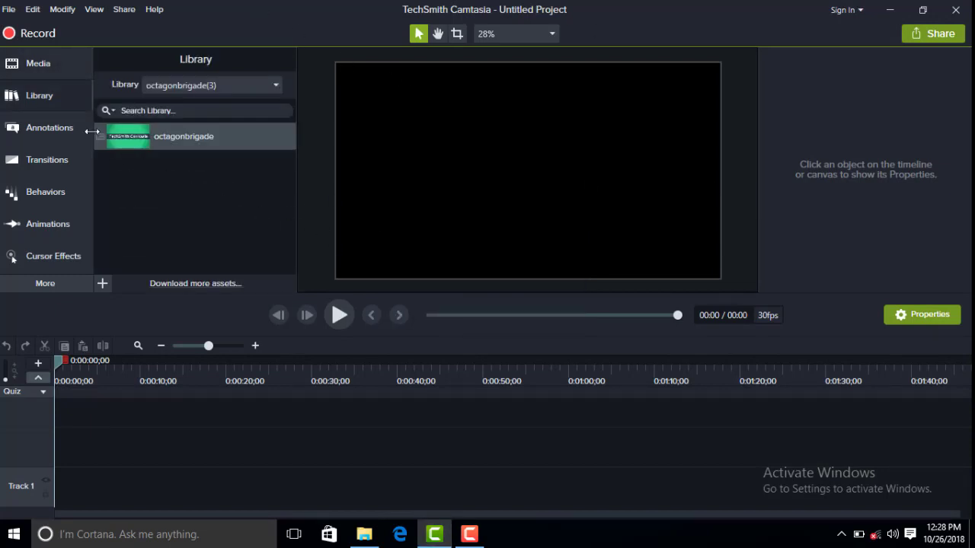
Place the octagonbrigade intro at the very start of Track 2 and play it through
left_click_drag(160, 139, 63, 445)
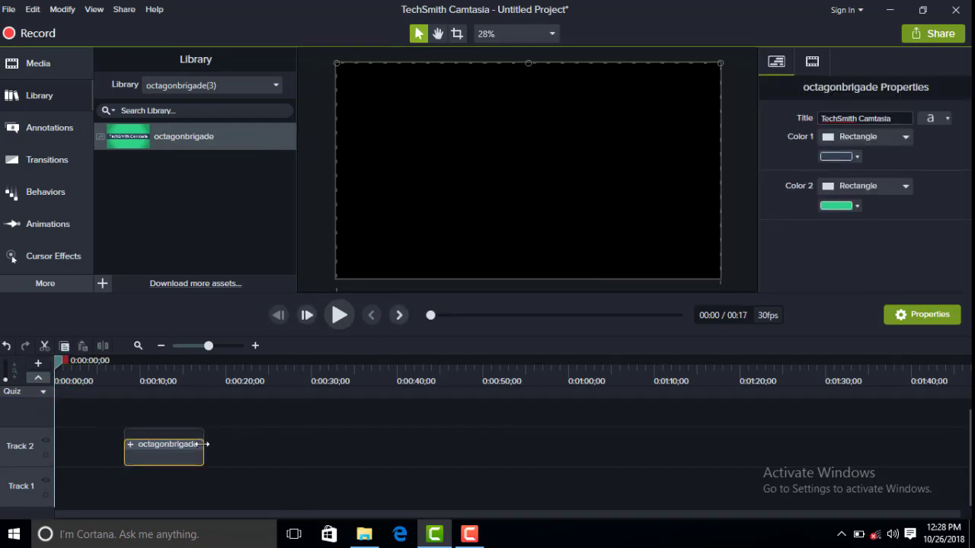
left_click_drag(191, 457, 106, 461)
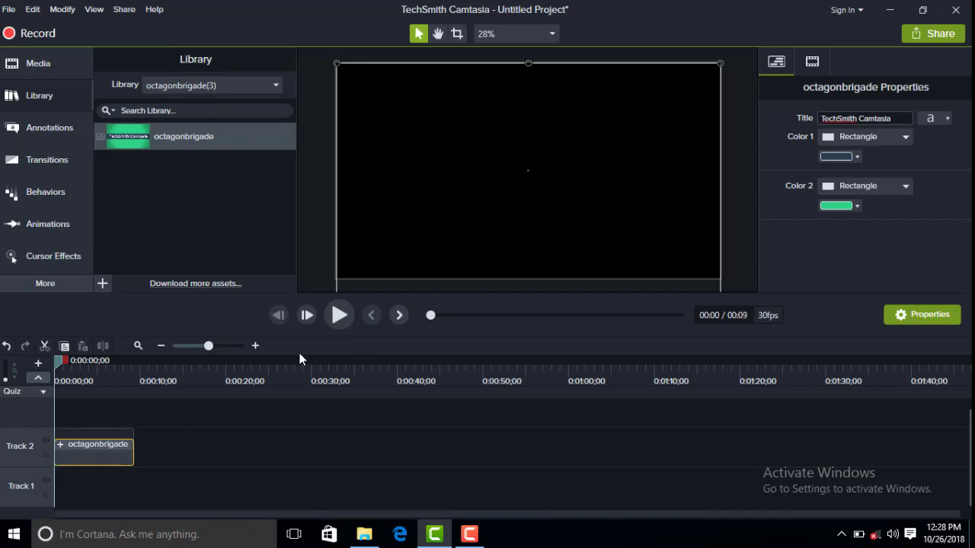
left_click(331, 321)
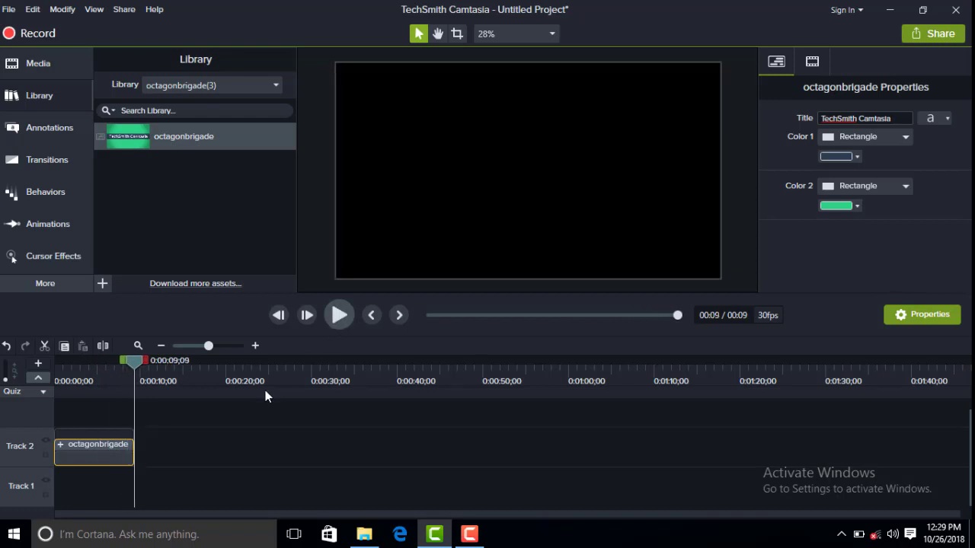
Show the intro's title at about 0:00:08;04 and replace the title text with "SK COMPUTER TI"
left_click_drag(135, 369, 123, 368)
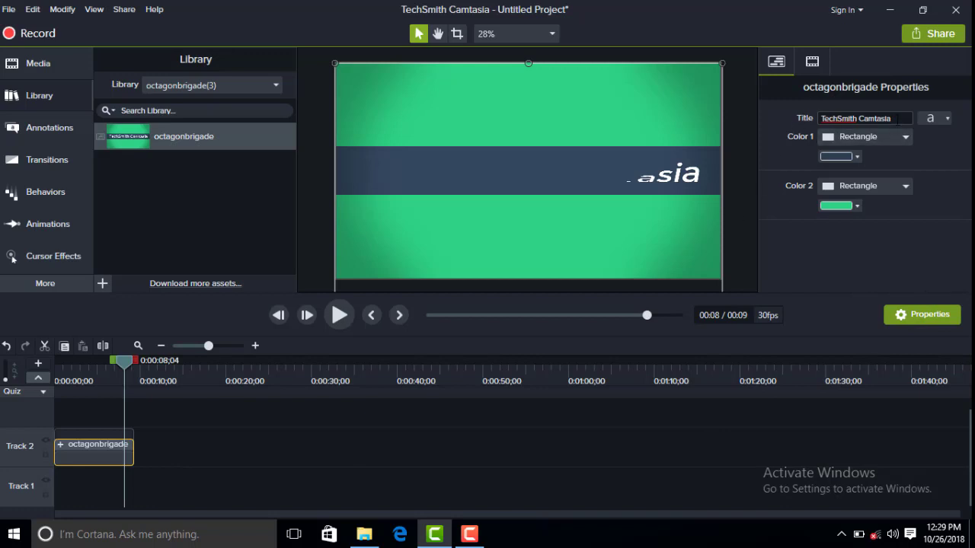
left_click_drag(821, 119, 907, 120)
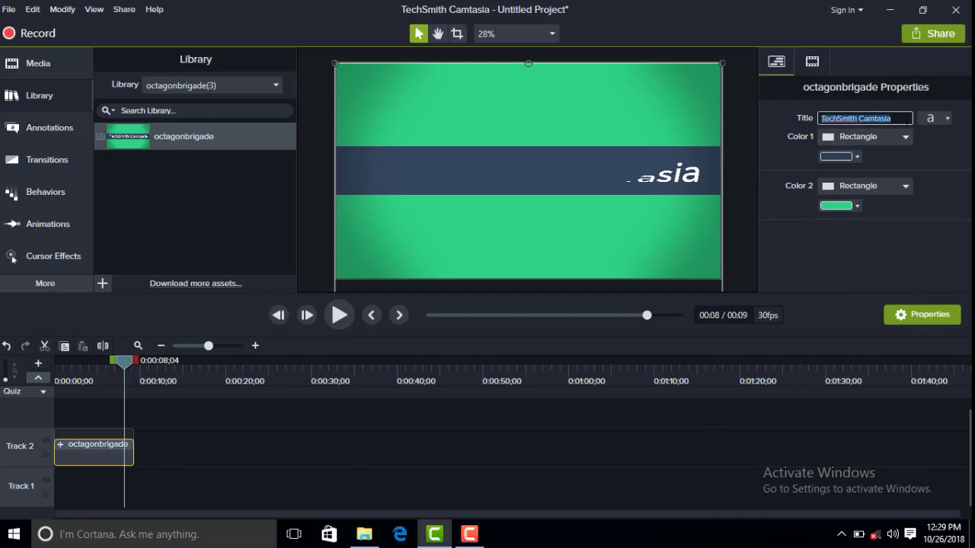
left_click(906, 119)
key("BackSpace")
key("BackSpace")
key("BackSpace")
key("BackSpace")
key("BackSpace")
key("ctrl+a")
key("BackSpace")
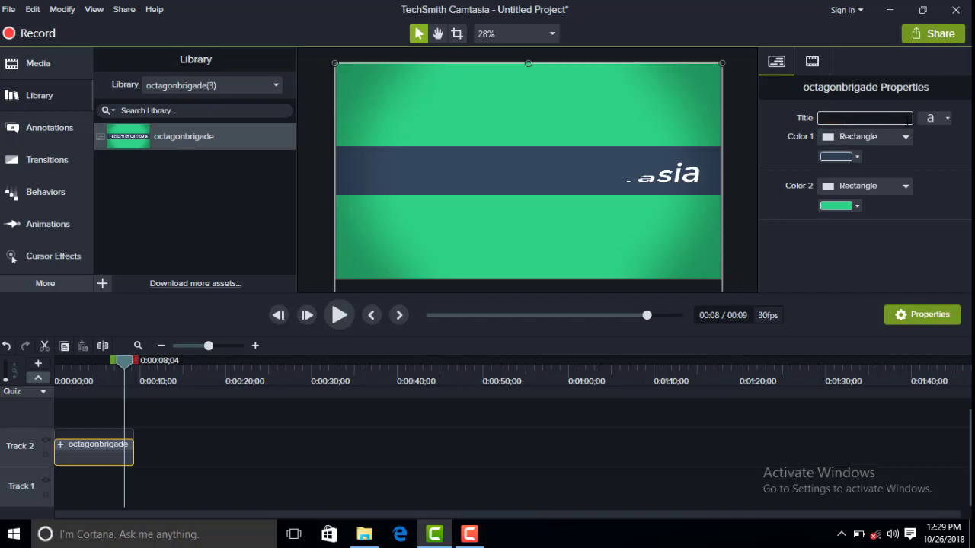
type("SK COMPUTER TI")
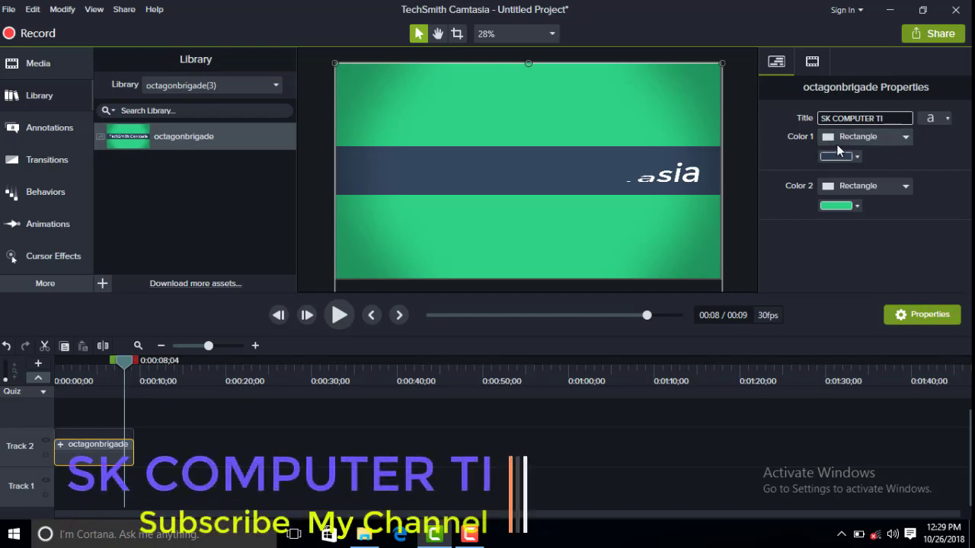
Keep the Rectangle shape for Color 1 and change its colour to a bright blue
left_click(906, 138)
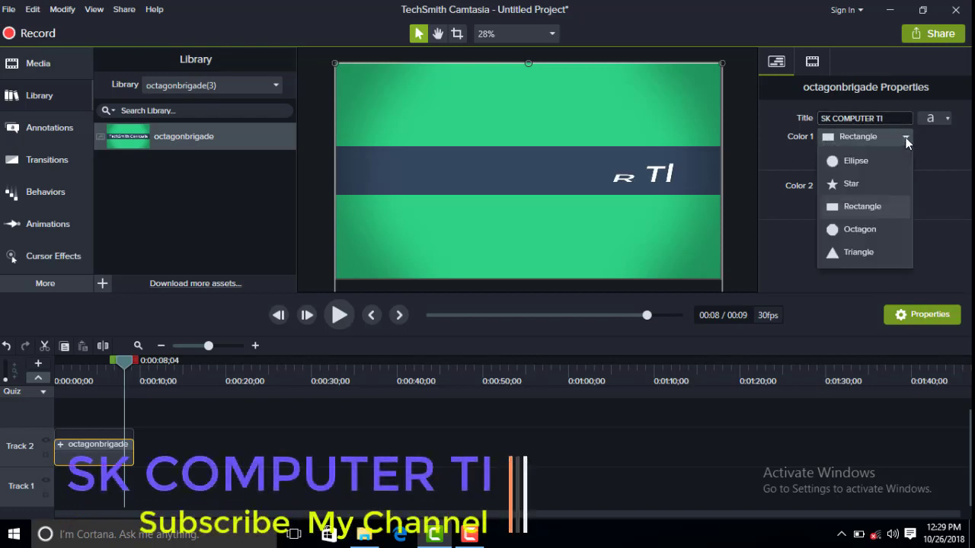
left_click(894, 140)
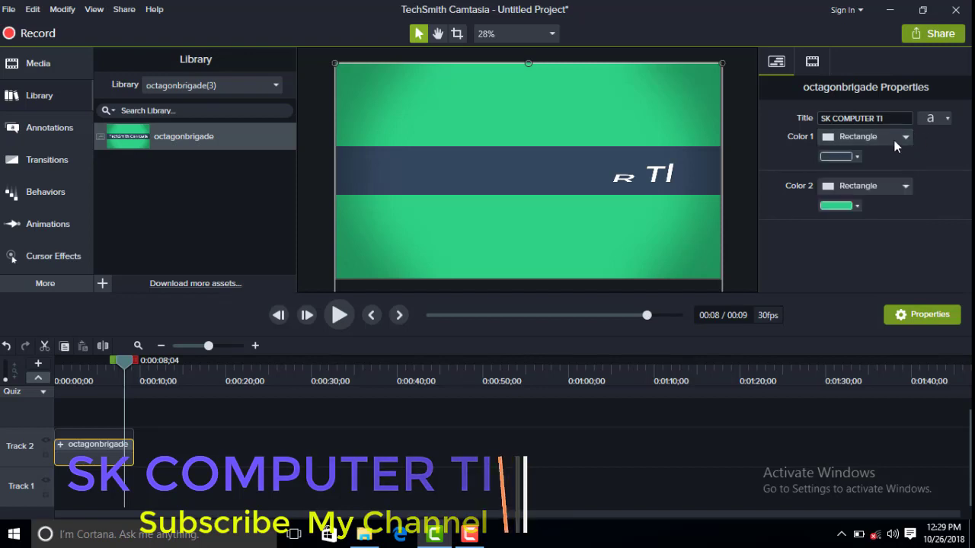
left_click(858, 156)
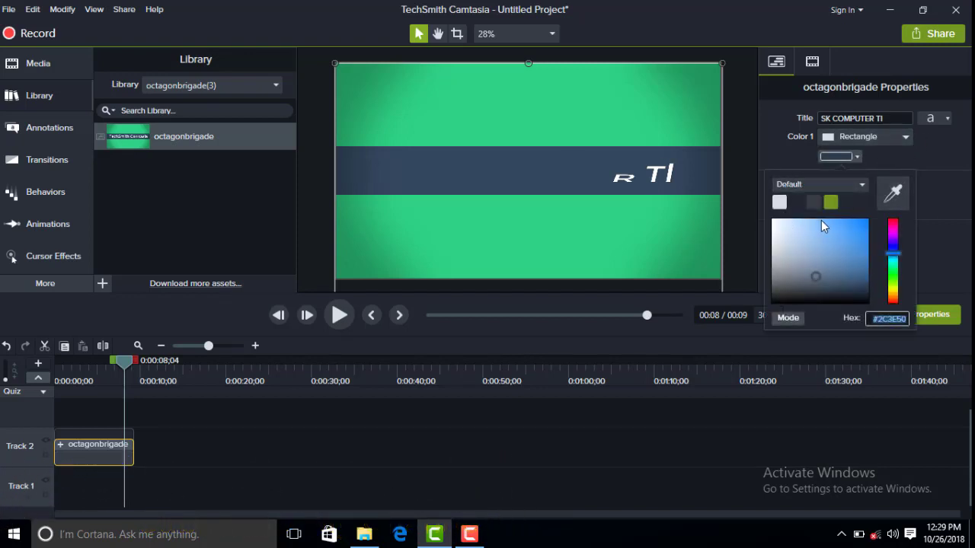
left_click_drag(807, 221, 767, 218)
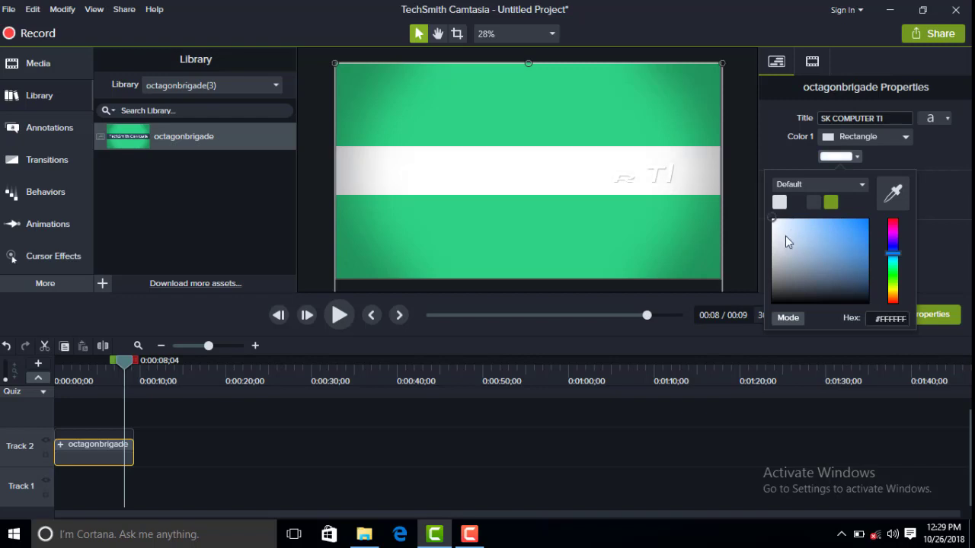
left_click_drag(865, 232, 867, 223)
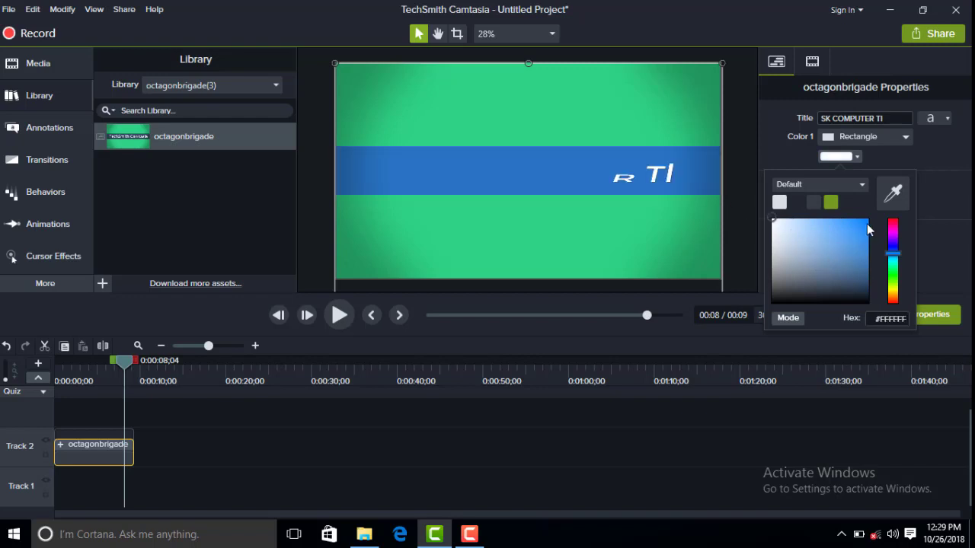
left_click(943, 169)
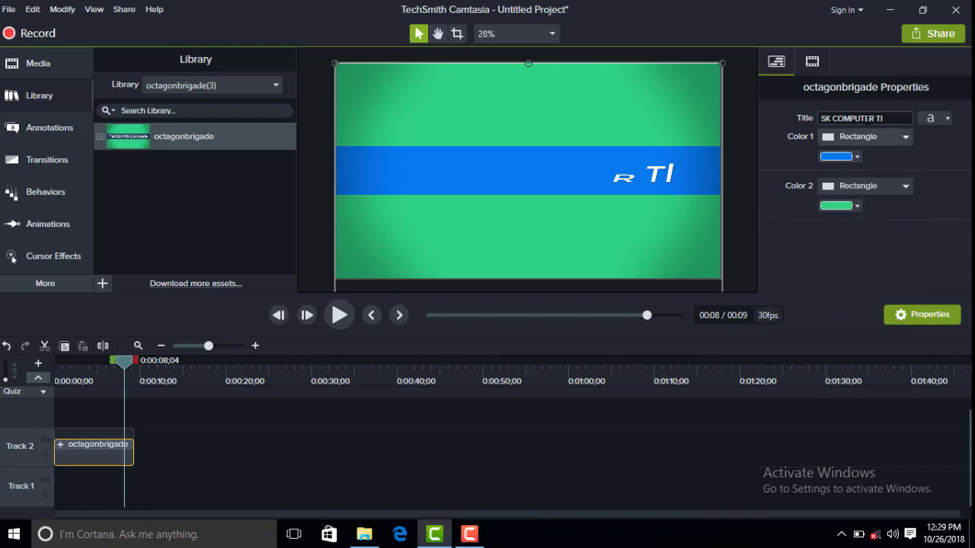
Change the title's font to Algerian in the intro's text formatting options
left_click(949, 121)
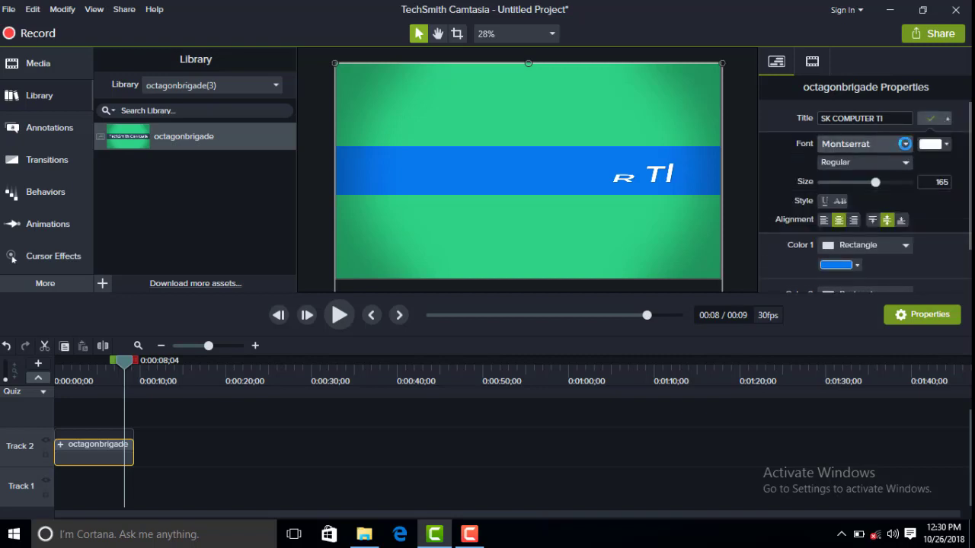
left_click(904, 147)
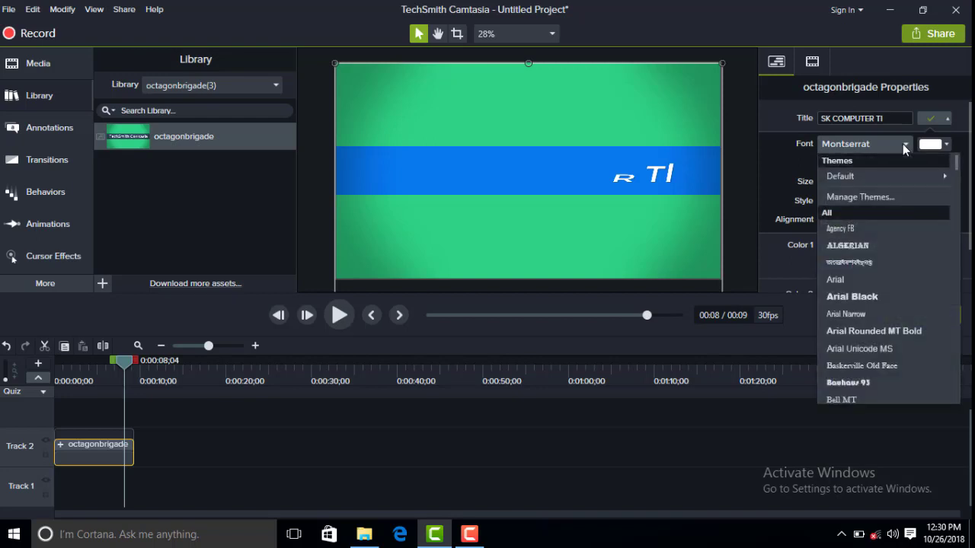
left_click(852, 244)
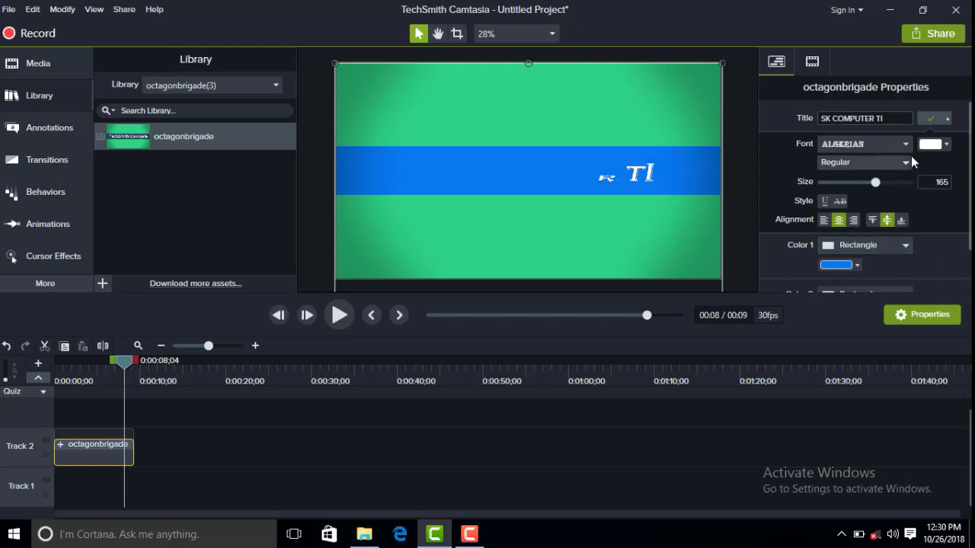
With the whole title in view at about 0:00:06;02, colour it orange-red (#F03A08) and set its size to 217
left_click_drag(129, 367, 108, 372)
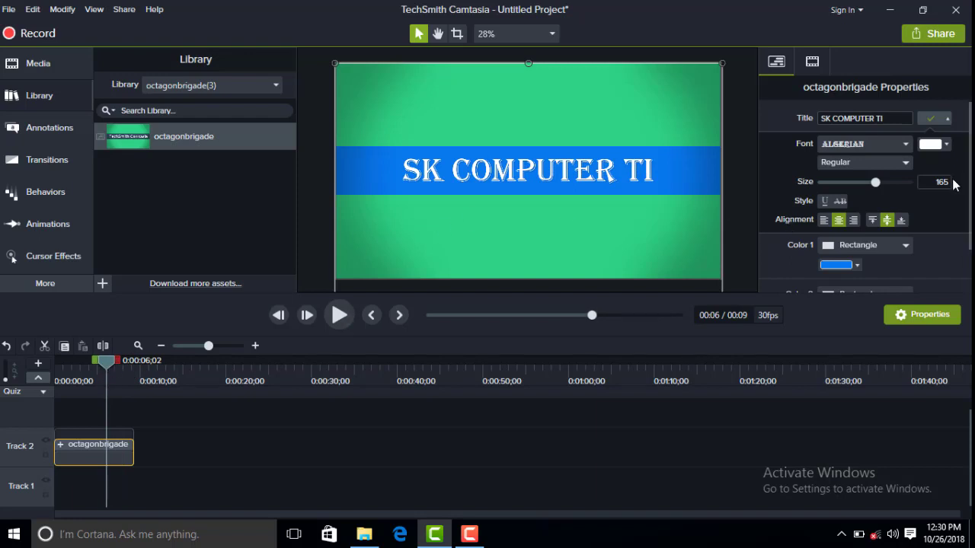
left_click(945, 144)
left_click(916, 211)
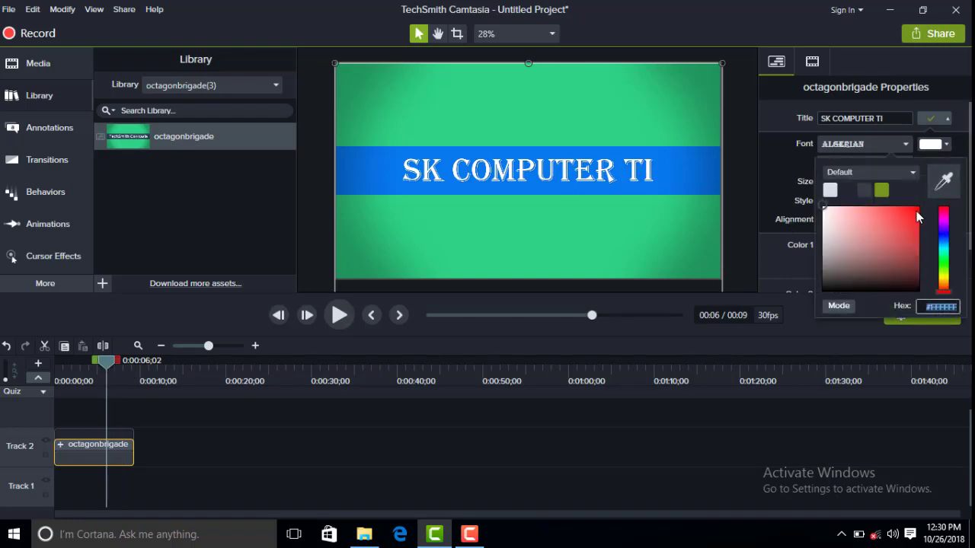
left_click(943, 278)
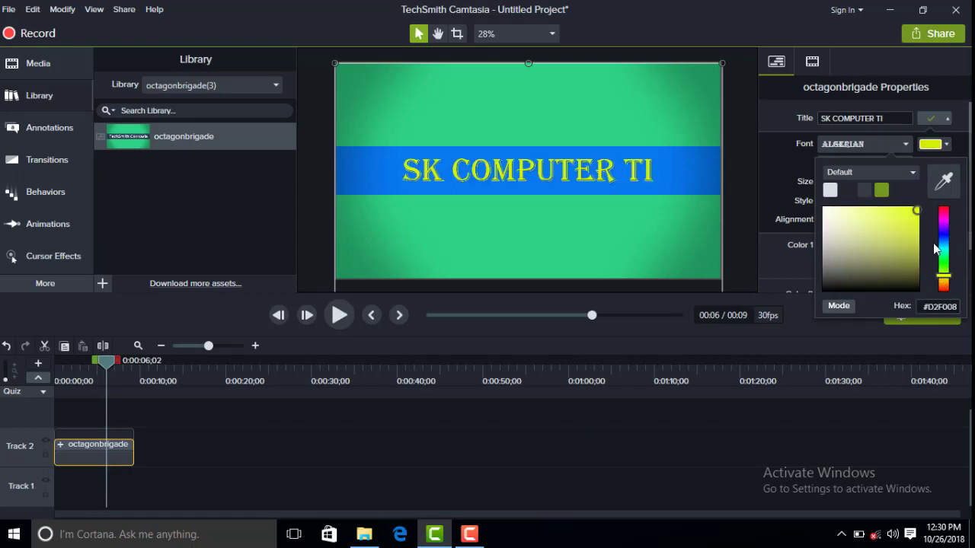
left_click_drag(944, 279, 947, 294)
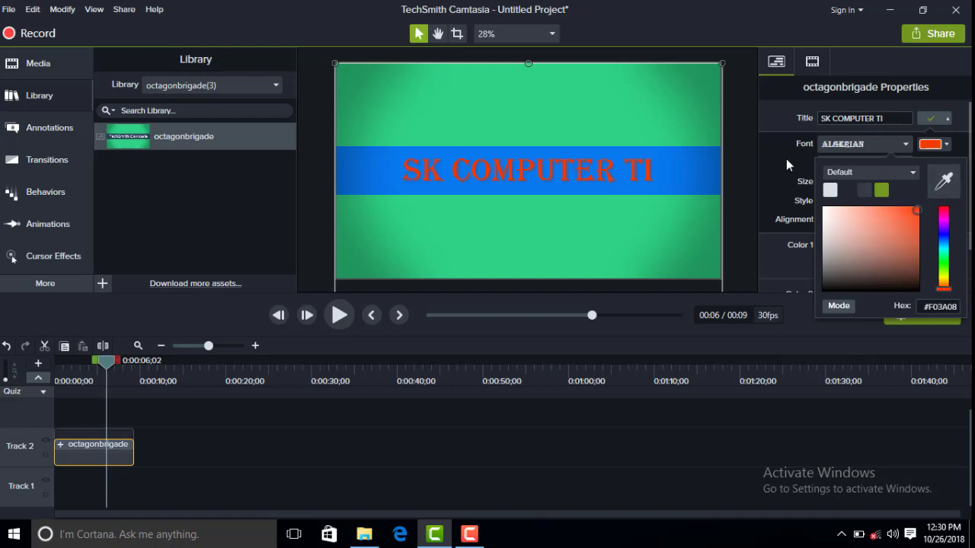
left_click(812, 183)
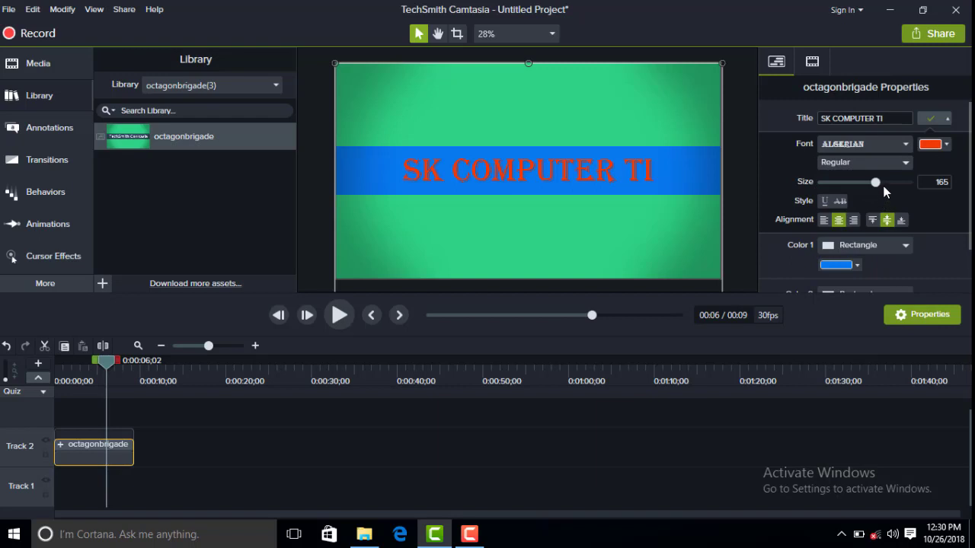
left_click_drag(876, 181, 894, 193)
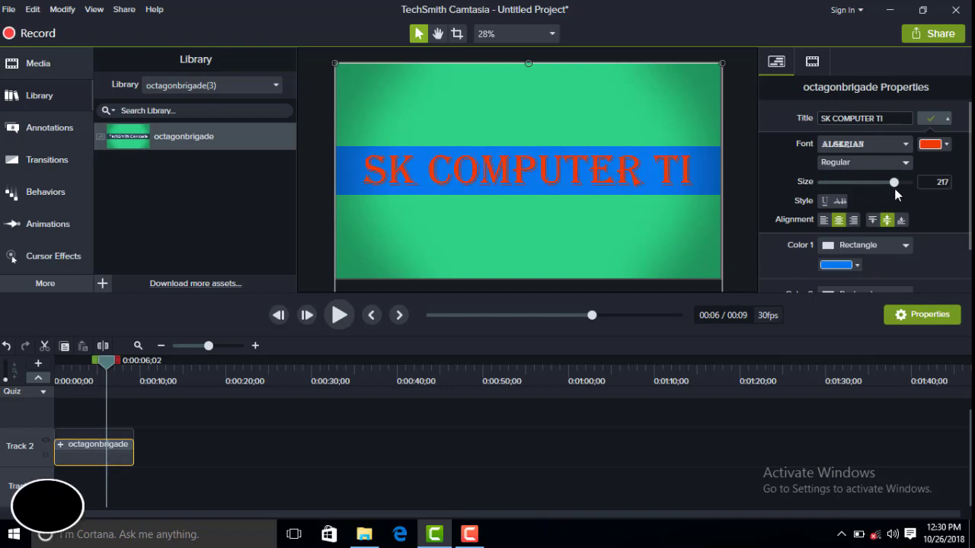
Try left and right horizontal alignment on the title and restore centre alignment
scroll(956, 216, "down", 1)
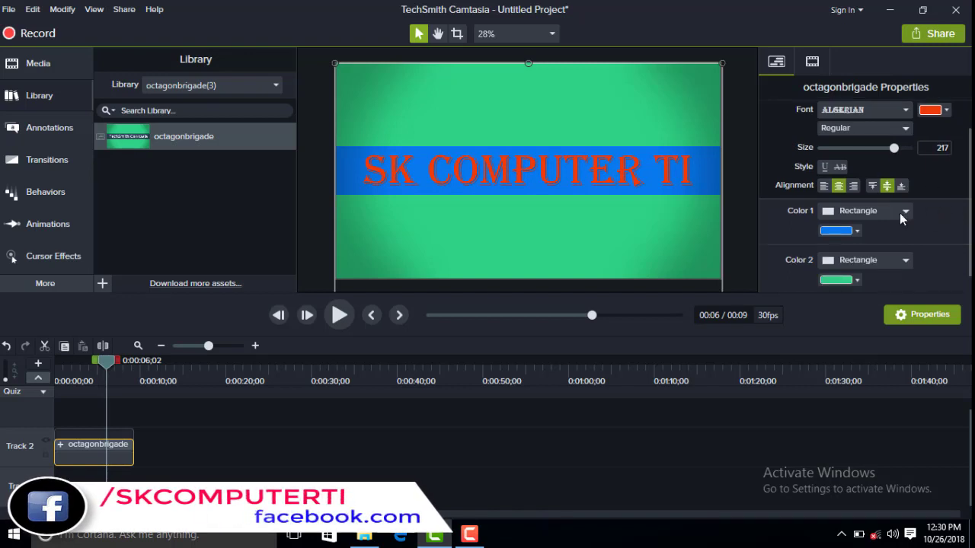
left_click(824, 187)
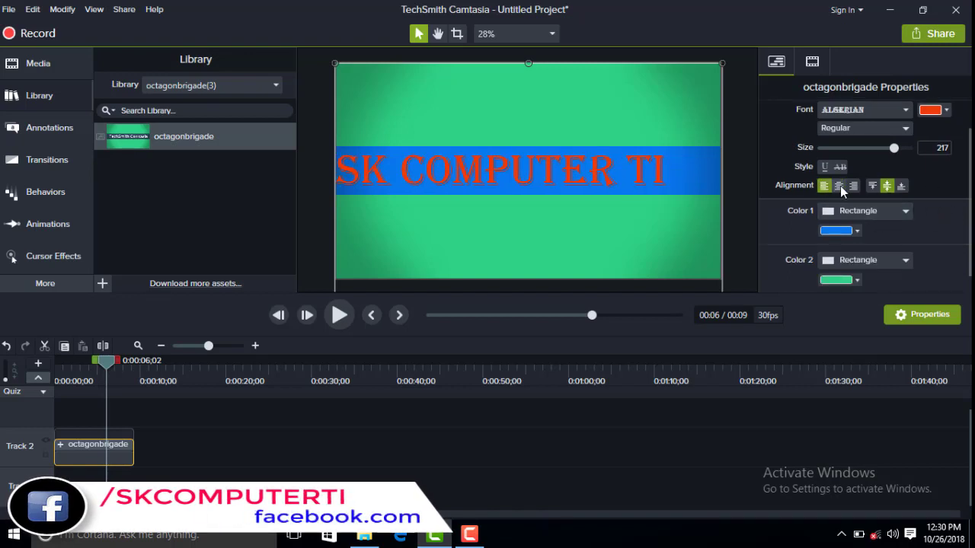
left_click(853, 186)
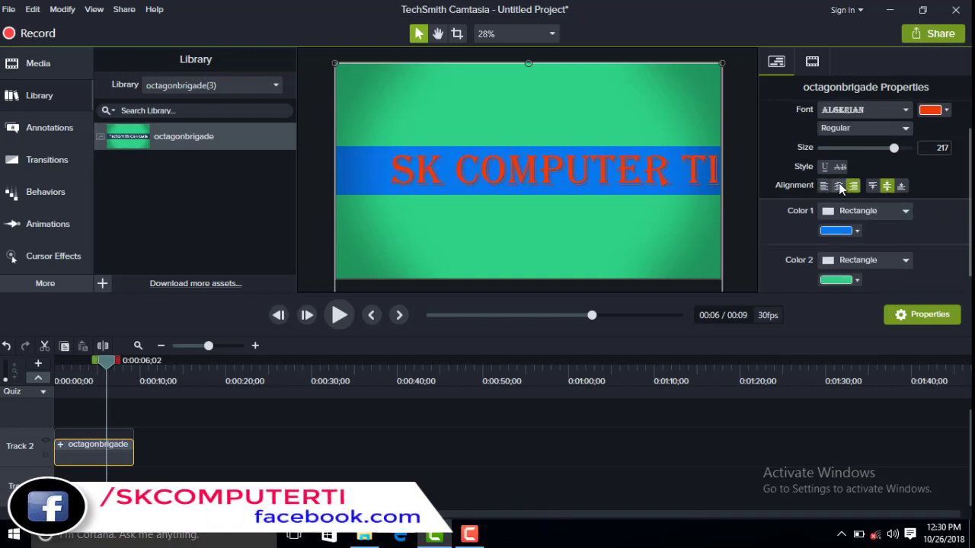
left_click(840, 187)
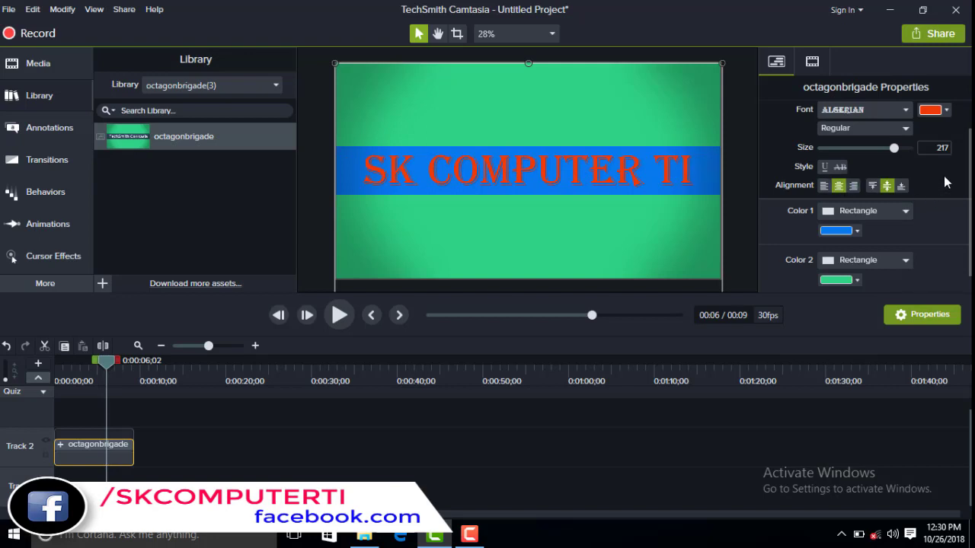
Change the intro's Color 2 to a light mint green and return the playhead to the start of the timeline
scroll(945, 182, "down", 1)
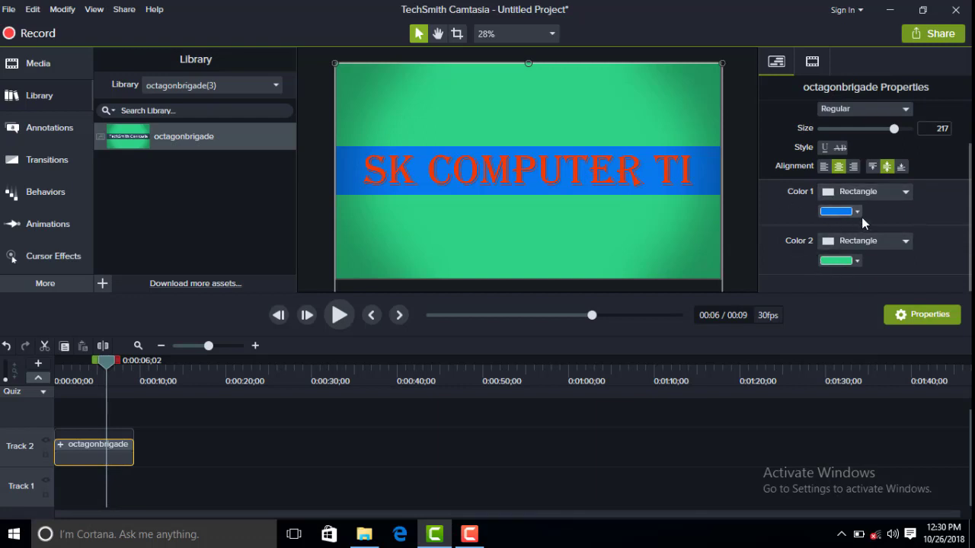
left_click(856, 261)
left_click_drag(863, 330, 771, 323)
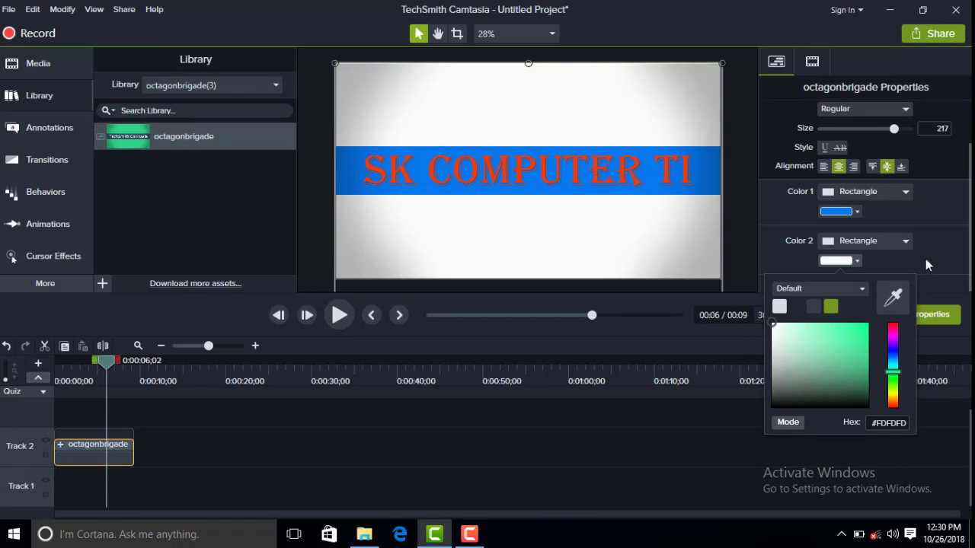
left_click(811, 323)
left_click(931, 260)
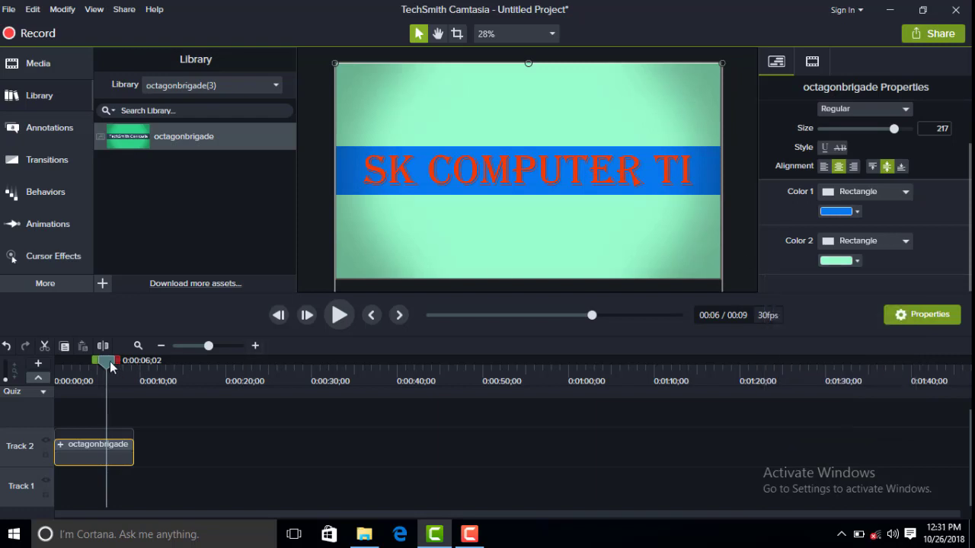
left_click_drag(110, 361, 50, 374)
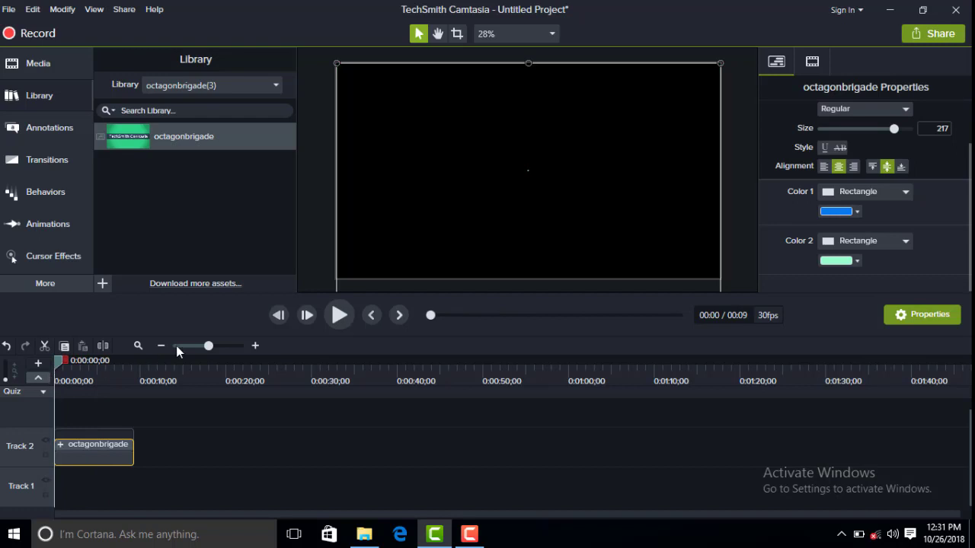
Play the recoloured intro from the start to preview it, and move the playhead back to about 0:00:02;29
left_click(339, 317)
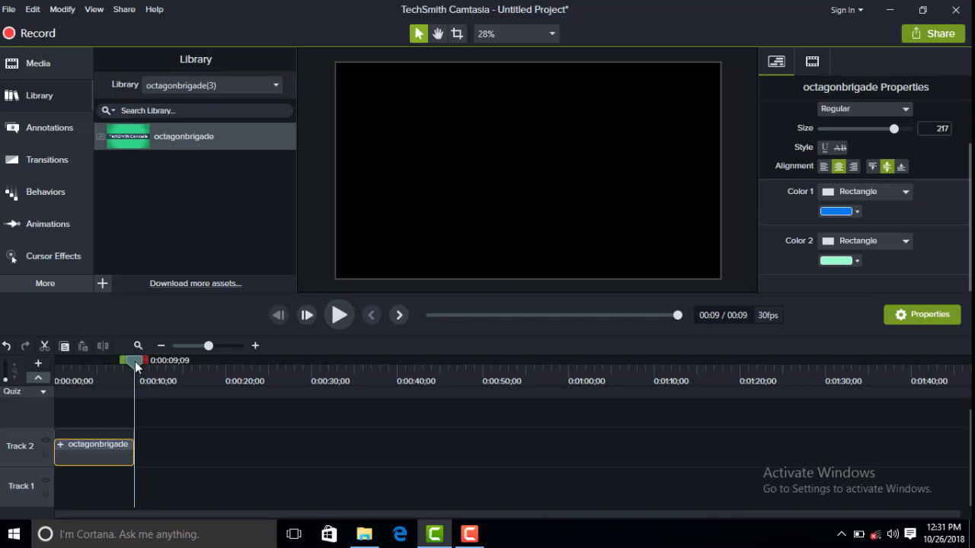
left_click_drag(134, 360, 80, 365)
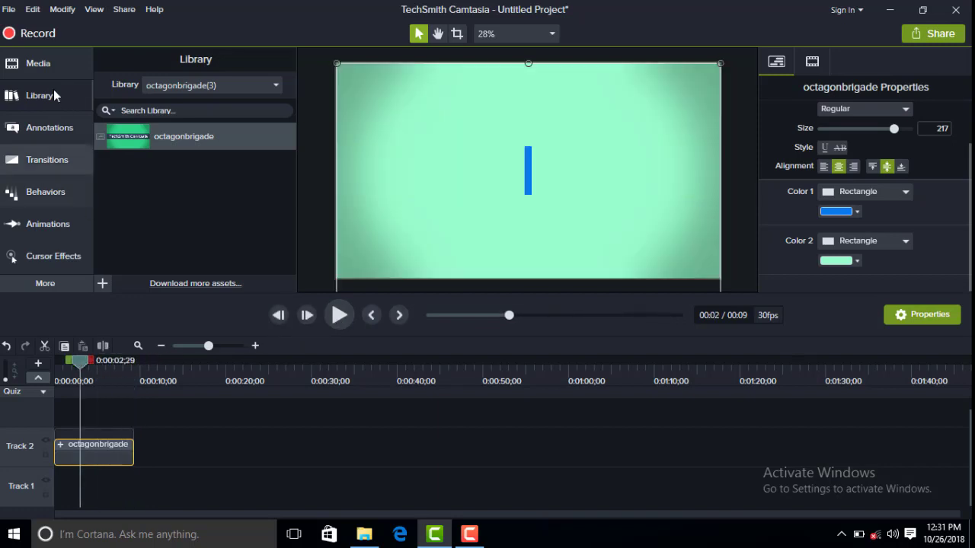
Import the Intro sound audio file from the Desktop folder into the Media Bin
left_click(38, 65)
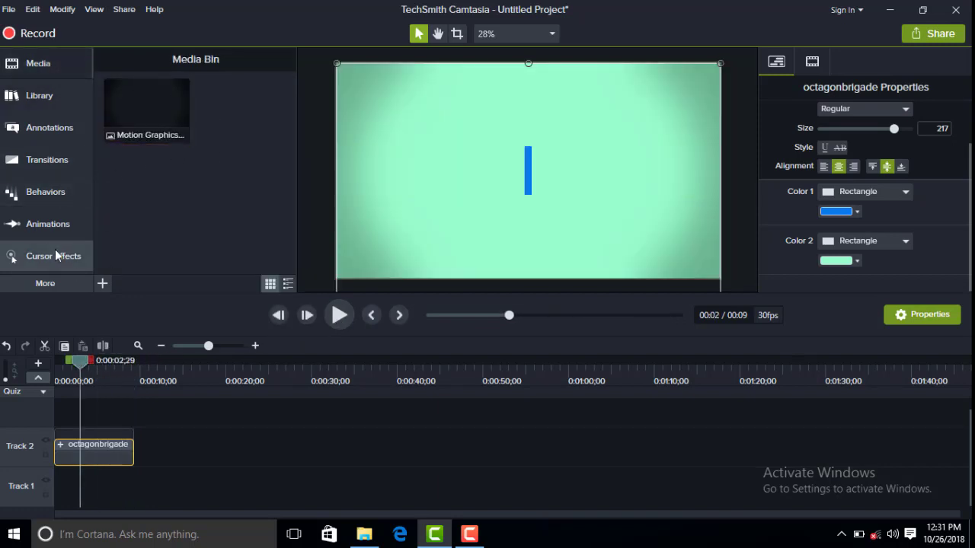
left_click(104, 284)
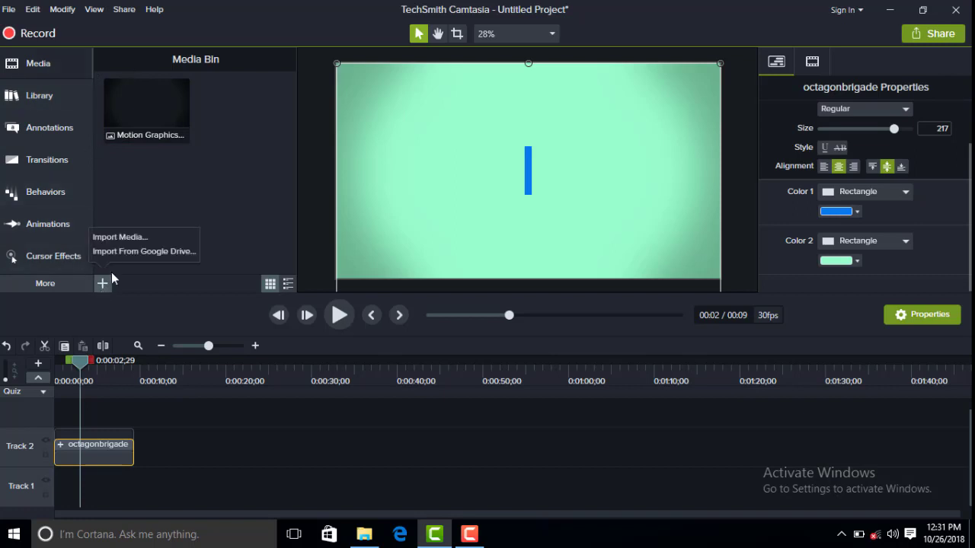
left_click(113, 233)
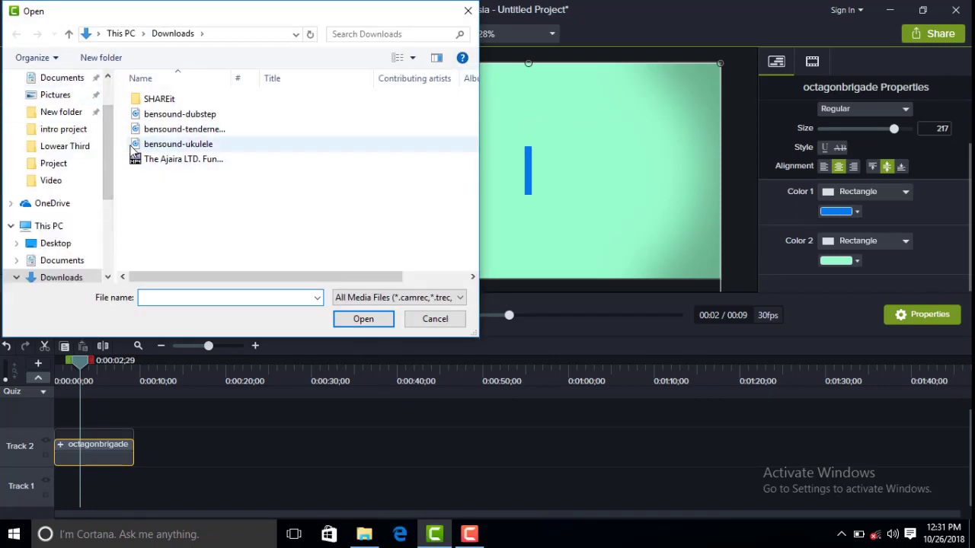
left_click(70, 249)
left_click(340, 196)
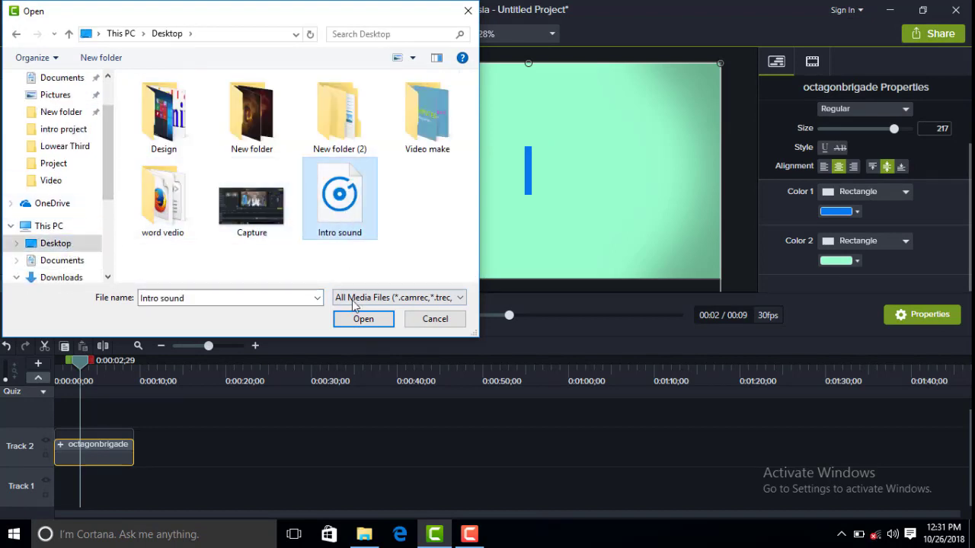
left_click(362, 319)
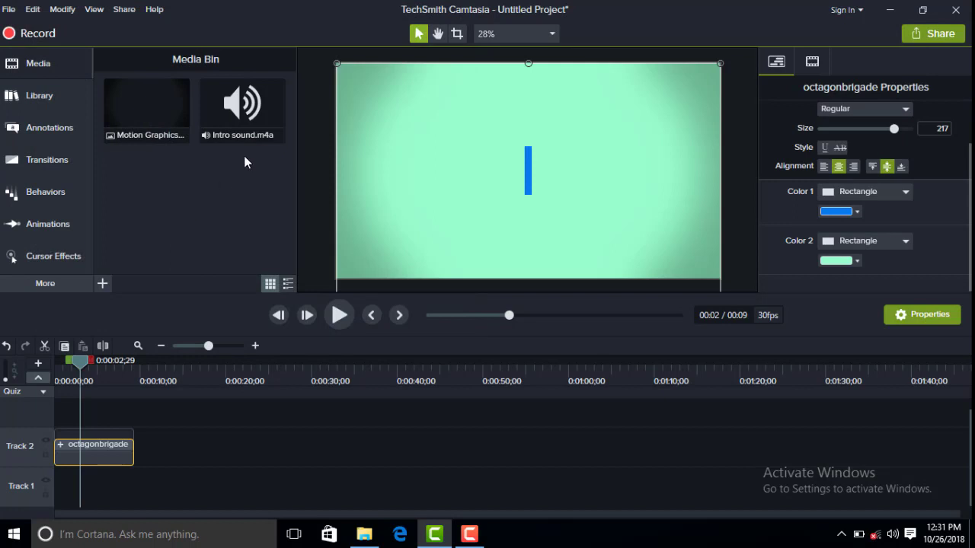
Place the Intro sound clip on Track 1 and move it to start at the beginning of the timeline, under the intro
left_click_drag(220, 121, 60, 477)
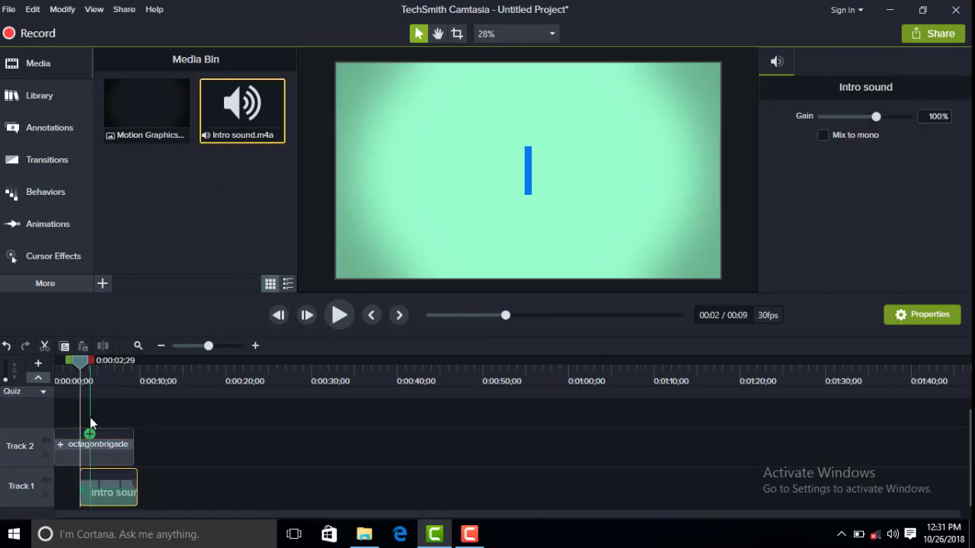
left_click_drag(97, 362, 121, 362)
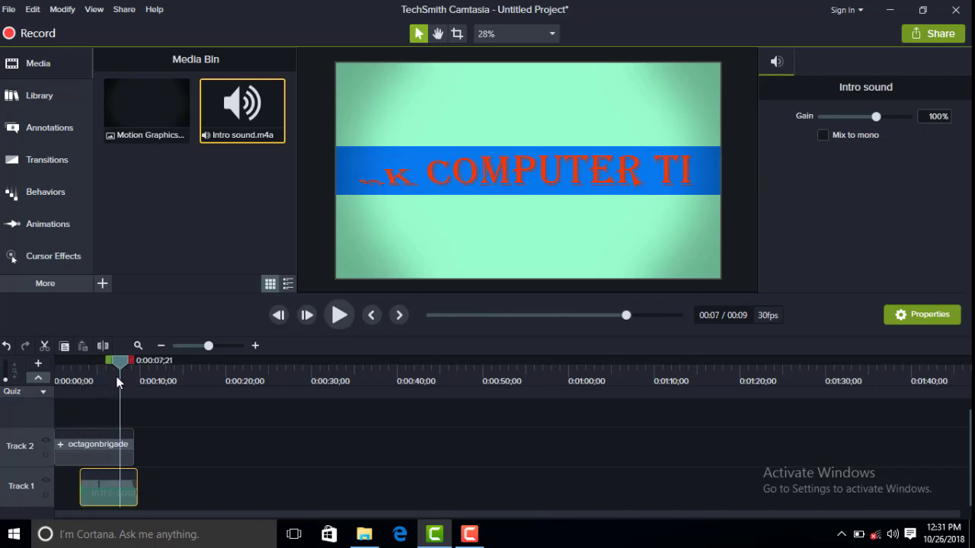
left_click_drag(63, 371, 53, 371)
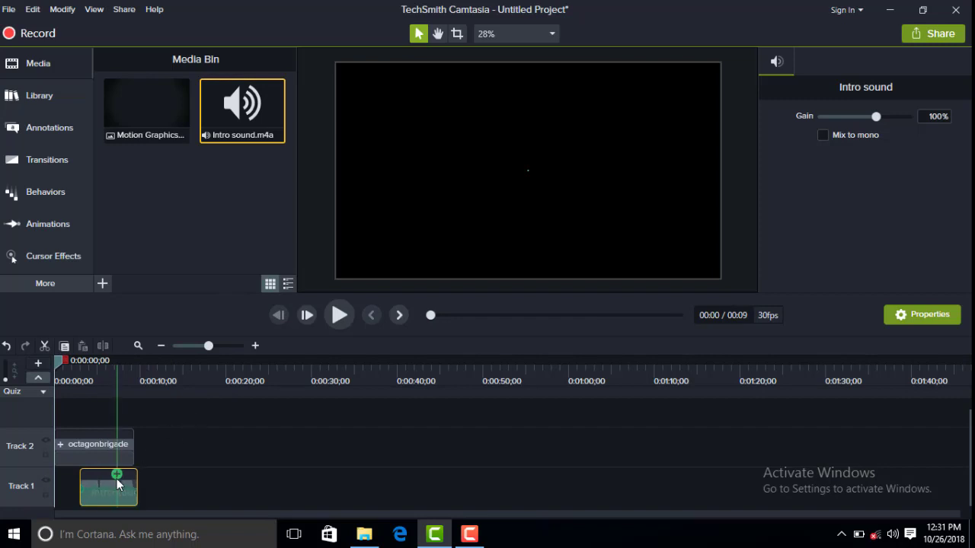
left_click(116, 474)
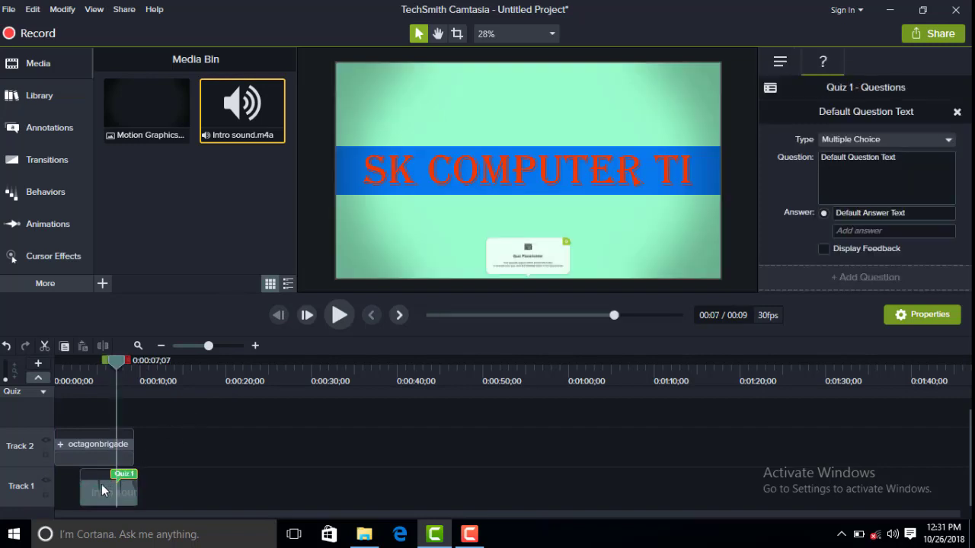
left_click_drag(102, 484, 88, 484)
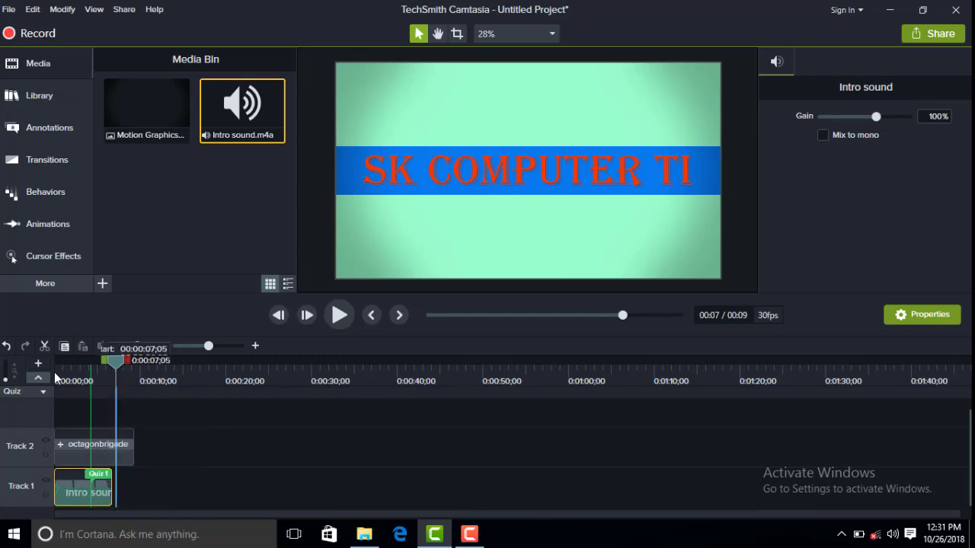
Return the playhead and selection markers to 0:00:00;00 and play the intro together with its sound
left_click_drag(116, 374, 55, 373)
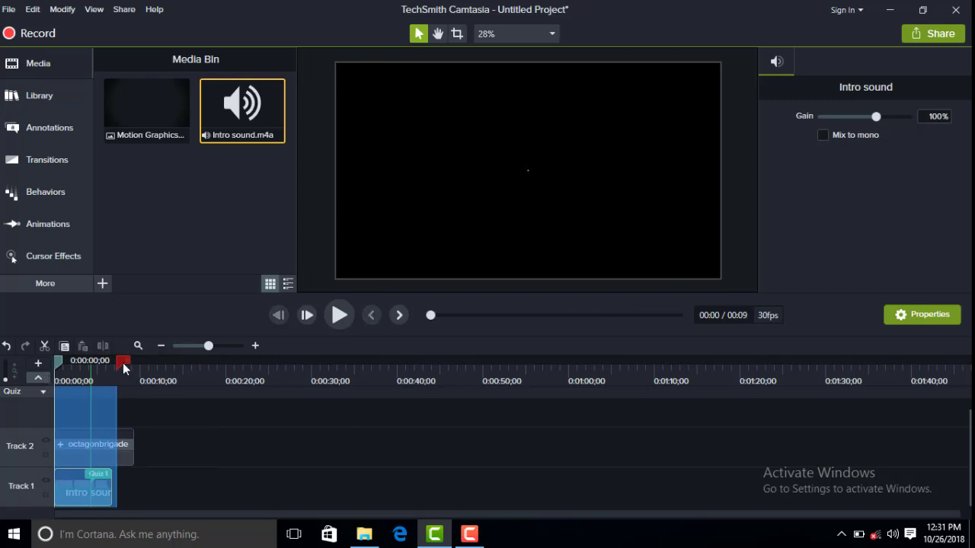
left_click_drag(123, 363, 47, 366)
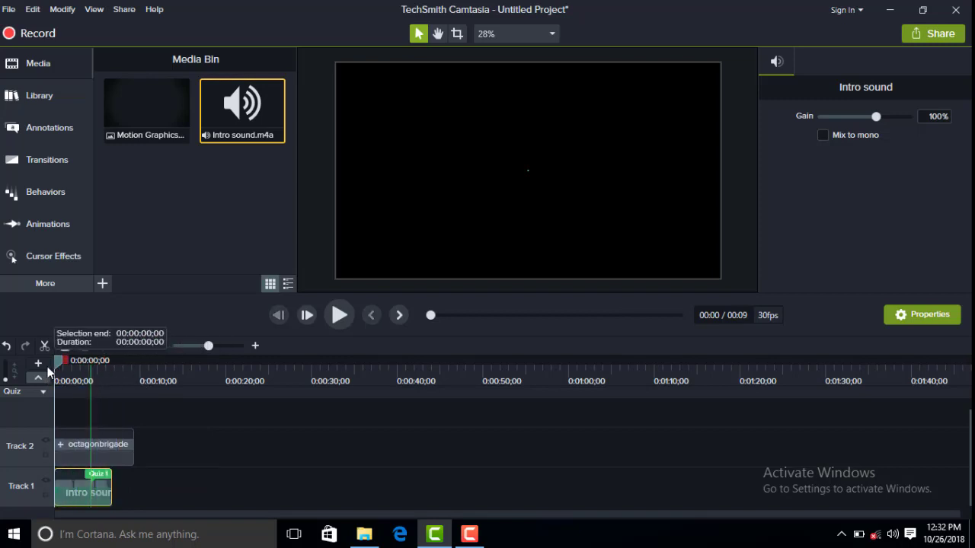
left_click(338, 315)
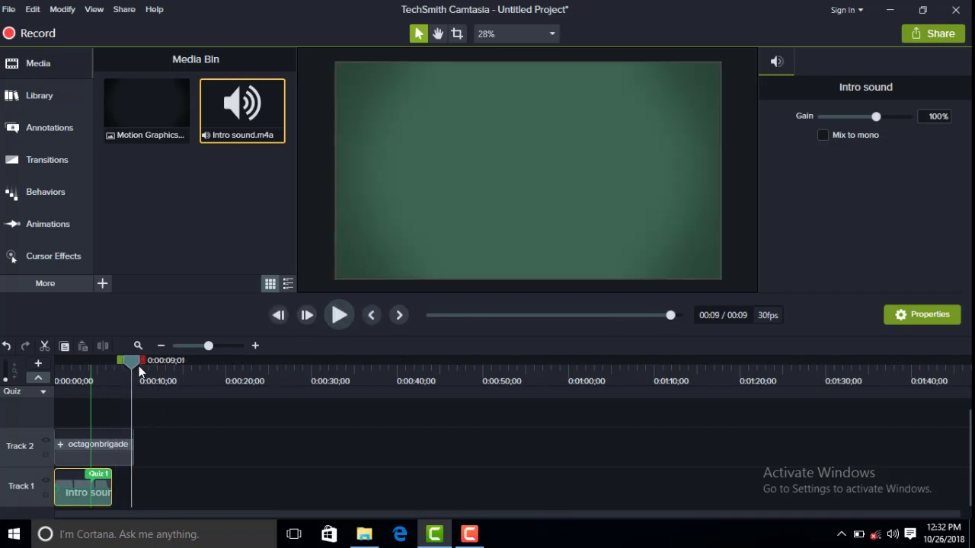
Trim the end of the octagonbrigade clip to the sound's end at about 0:00:06;21 and play back the shortened intro
left_click_drag(134, 362, 112, 373)
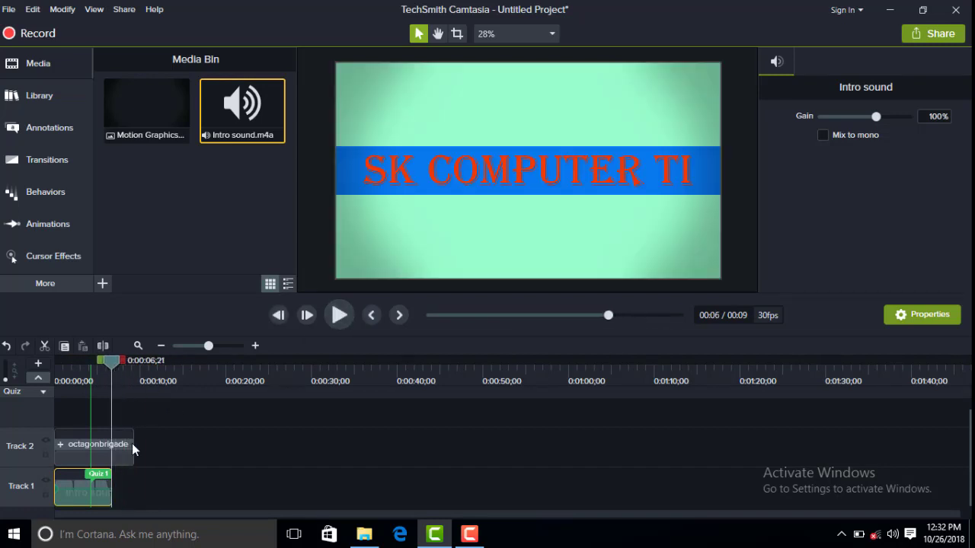
left_click(131, 444)
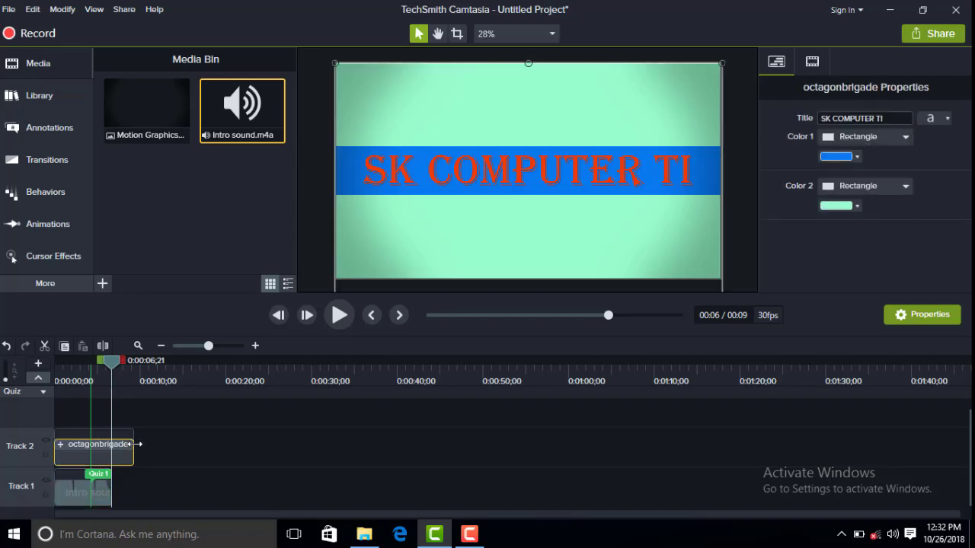
left_click_drag(133, 444, 118, 452)
left_click(90, 364)
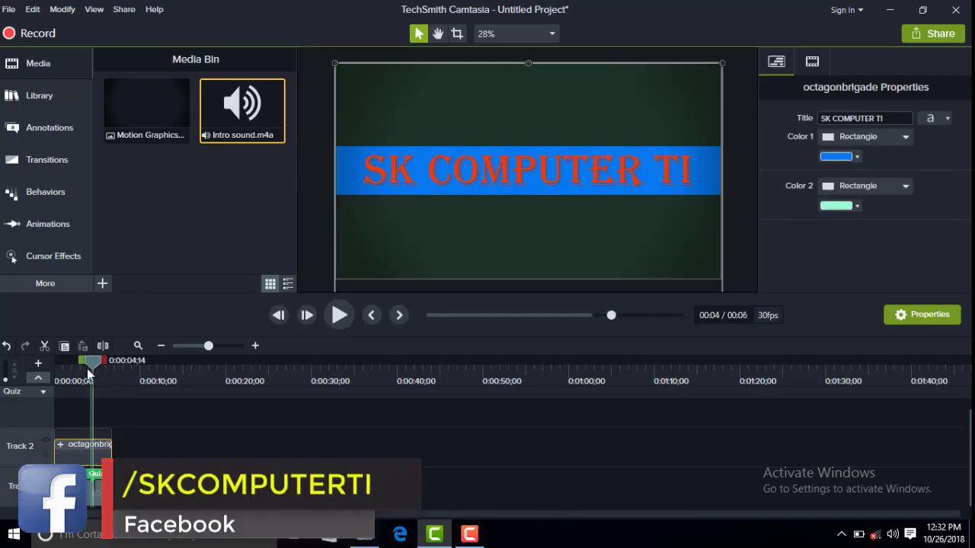
left_click(339, 316)
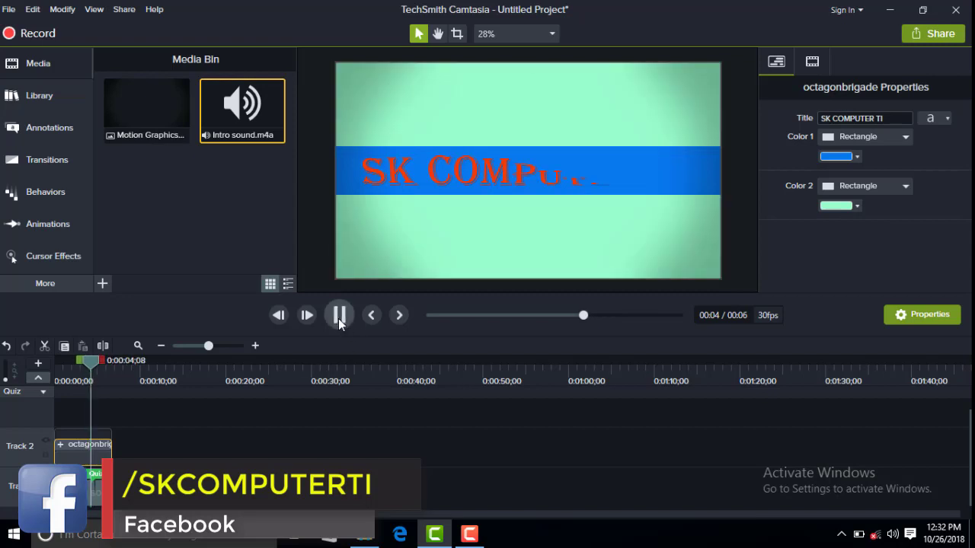